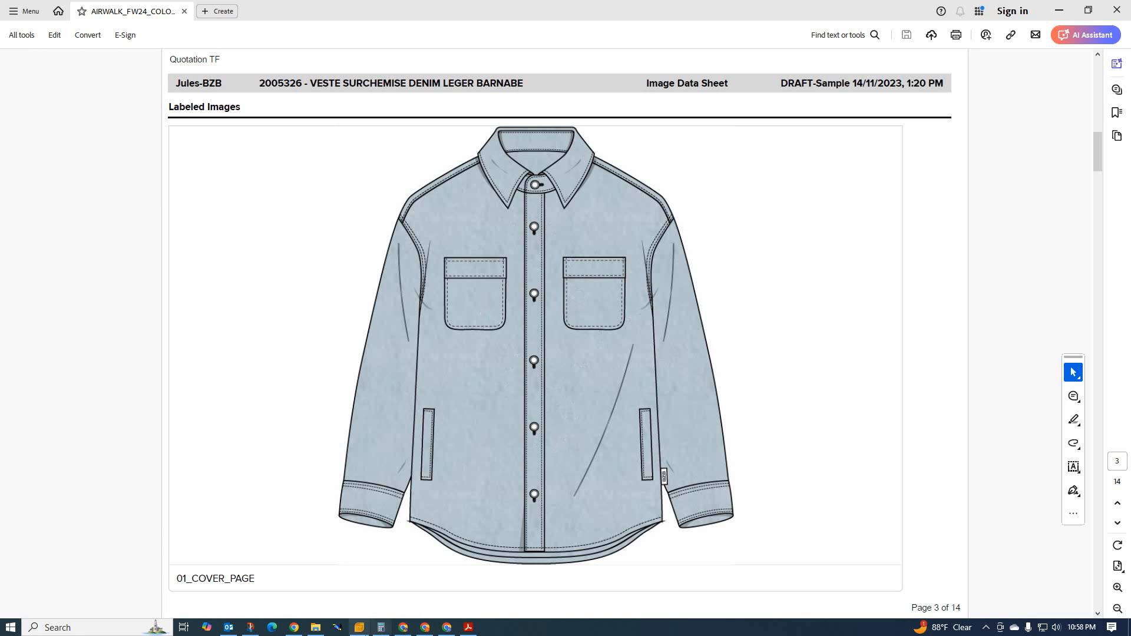
Step: Switch to PatternDesigner and select the front shirt piece
{"action": "left_click", "coordinate": [359, 628]}
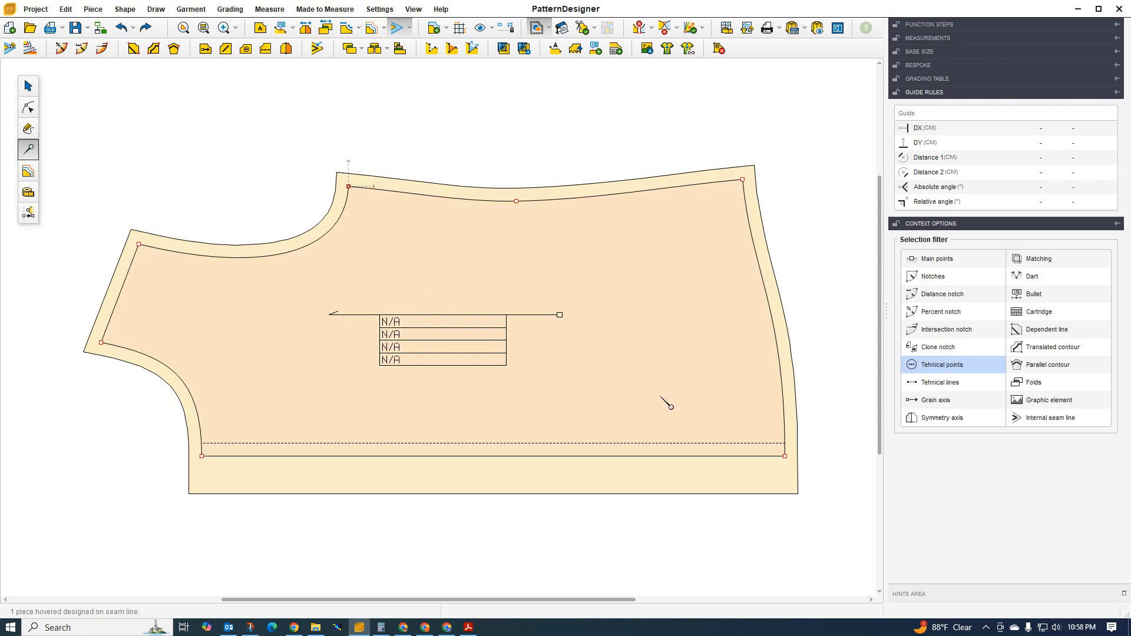
{"action": "scroll", "coordinate": [292, 336], "scroll_direction": "down", "scroll_amount": 1}
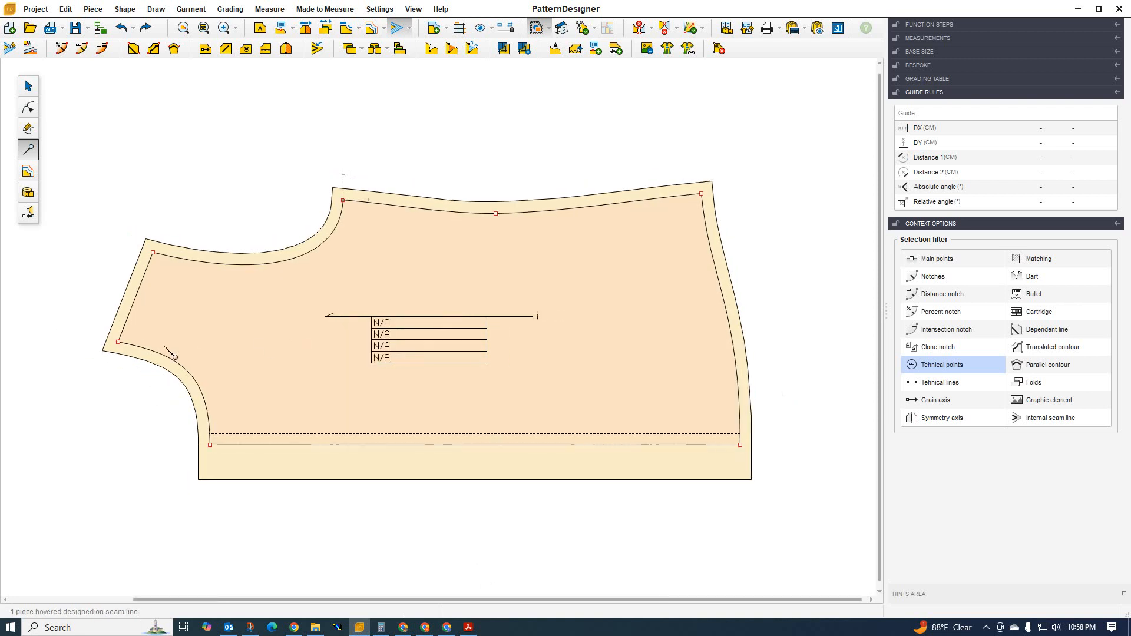
{"action": "scroll", "coordinate": [132, 417], "scroll_direction": "up", "scroll_amount": 1}
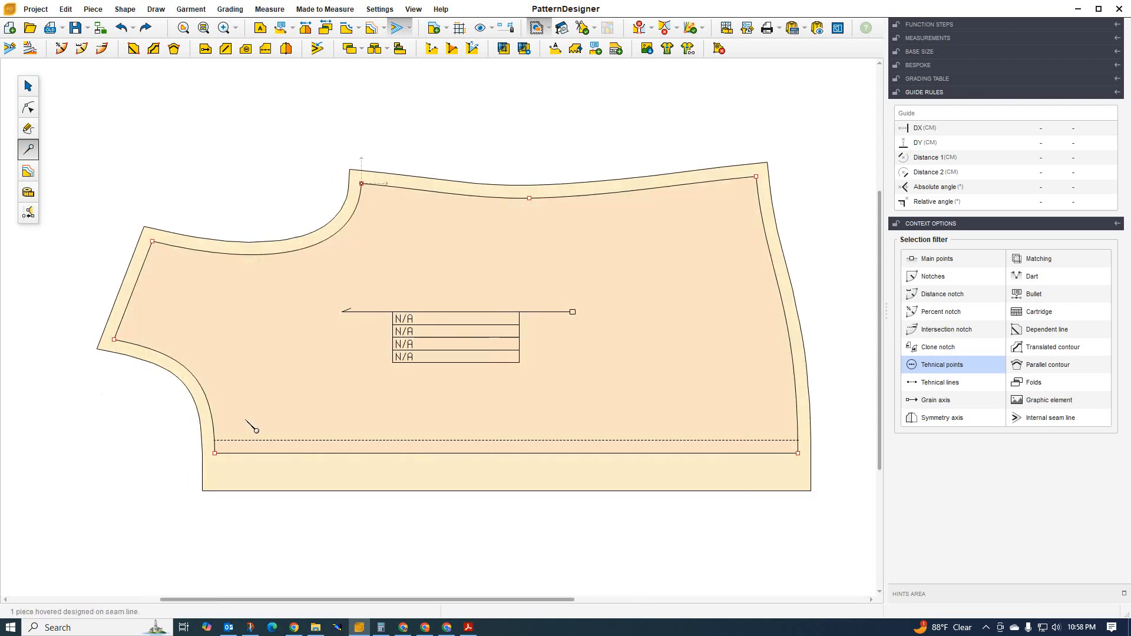
{"action": "left_click", "coordinate": [254, 439]}
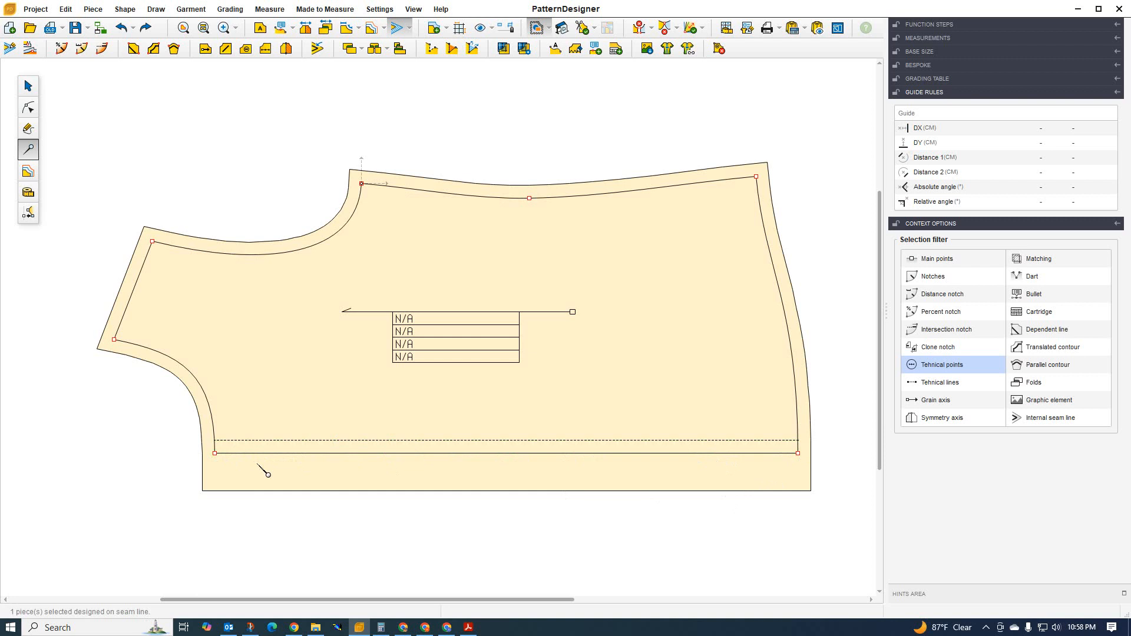
{"action": "left_click", "coordinate": [351, 448]}
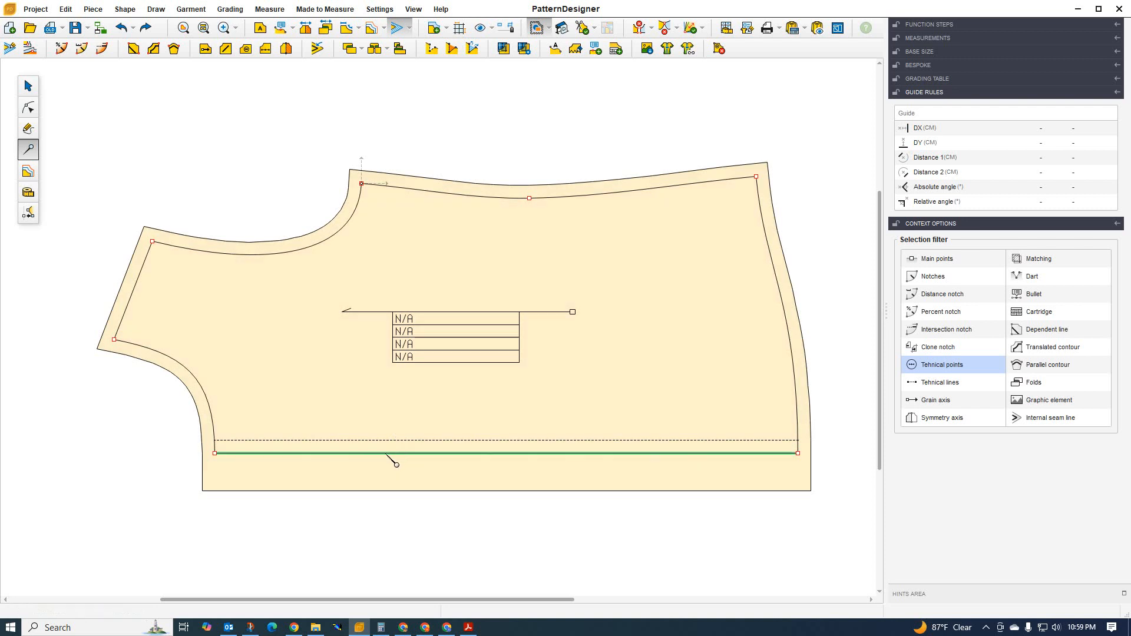
{"action": "left_click", "coordinate": [387, 454]}
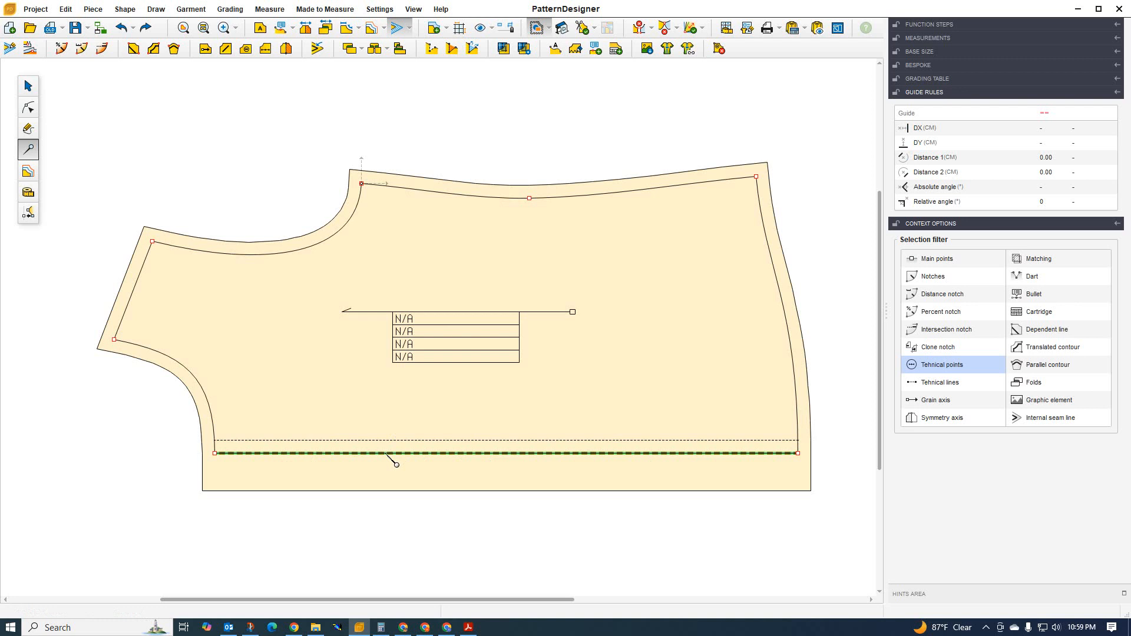
{"action": "key", "text": "Escape"}
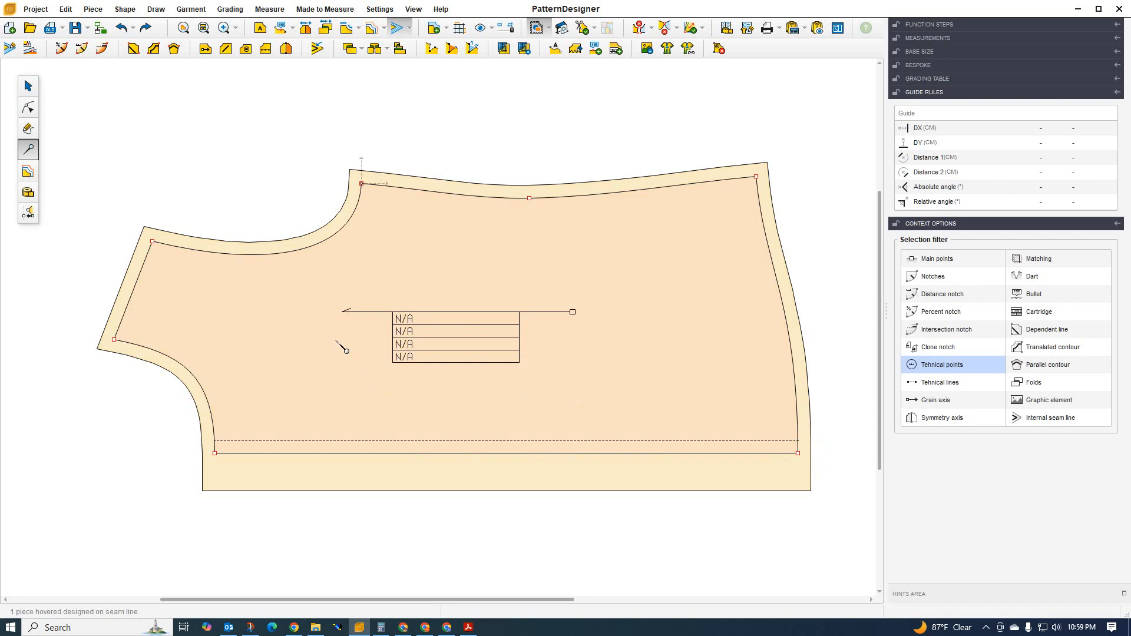
{"action": "left_click", "coordinate": [28, 86]}
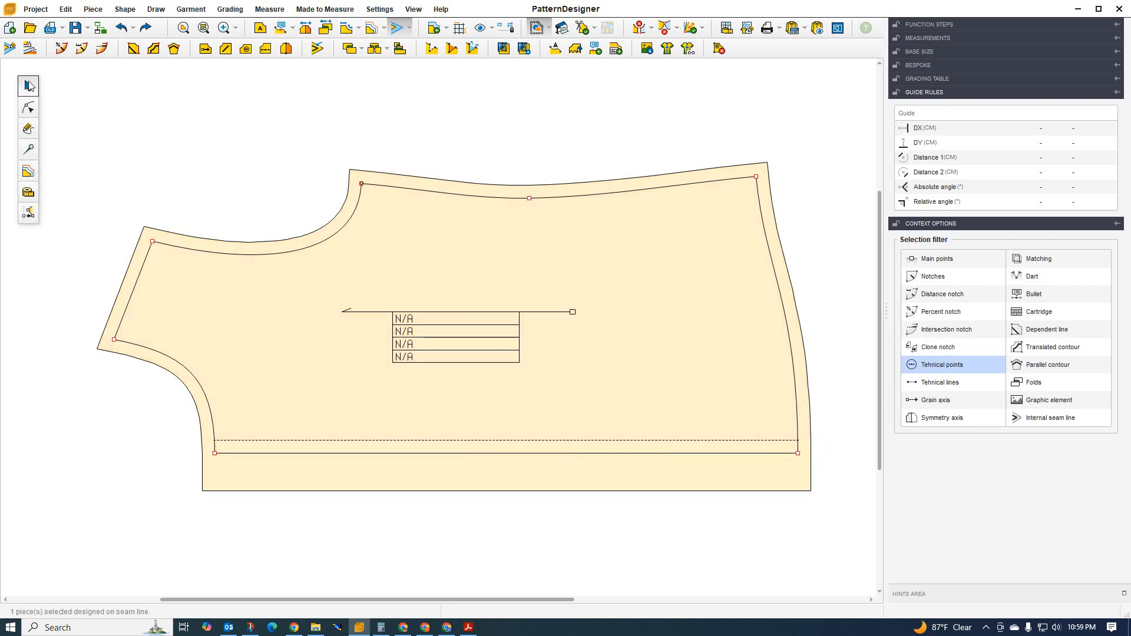
{"action": "left_click", "coordinate": [29, 151]}
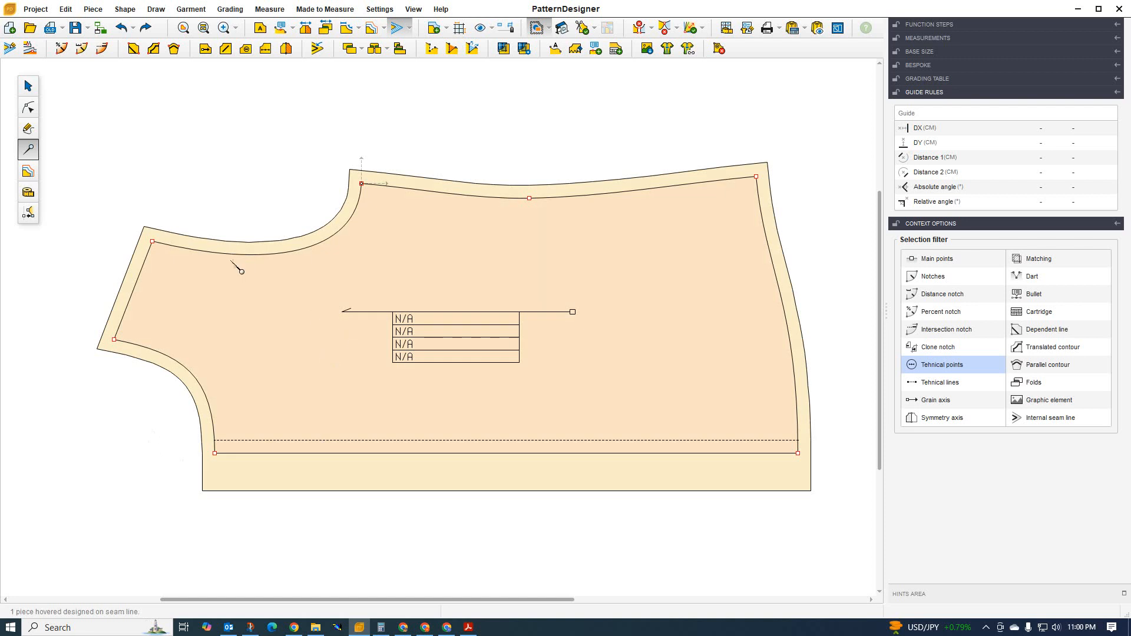
Step: Start a sequence of technical elements along the centre front line from the neckline end to the hem end, with 7 distributed points
{"action": "left_click", "coordinate": [265, 50]}
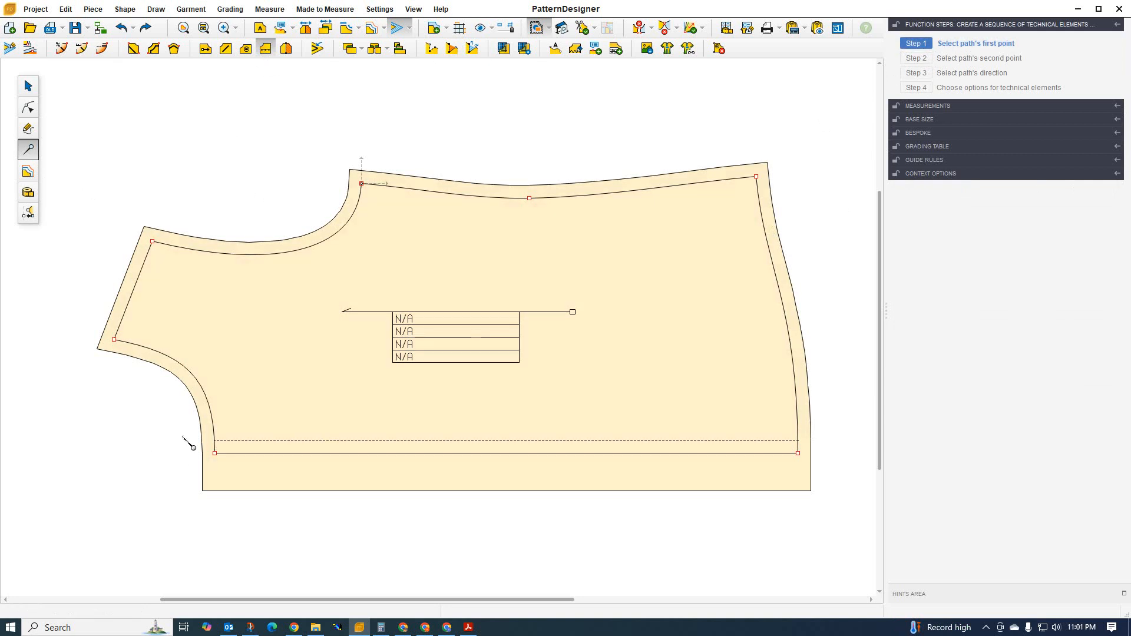
{"action": "left_click", "coordinate": [215, 454]}
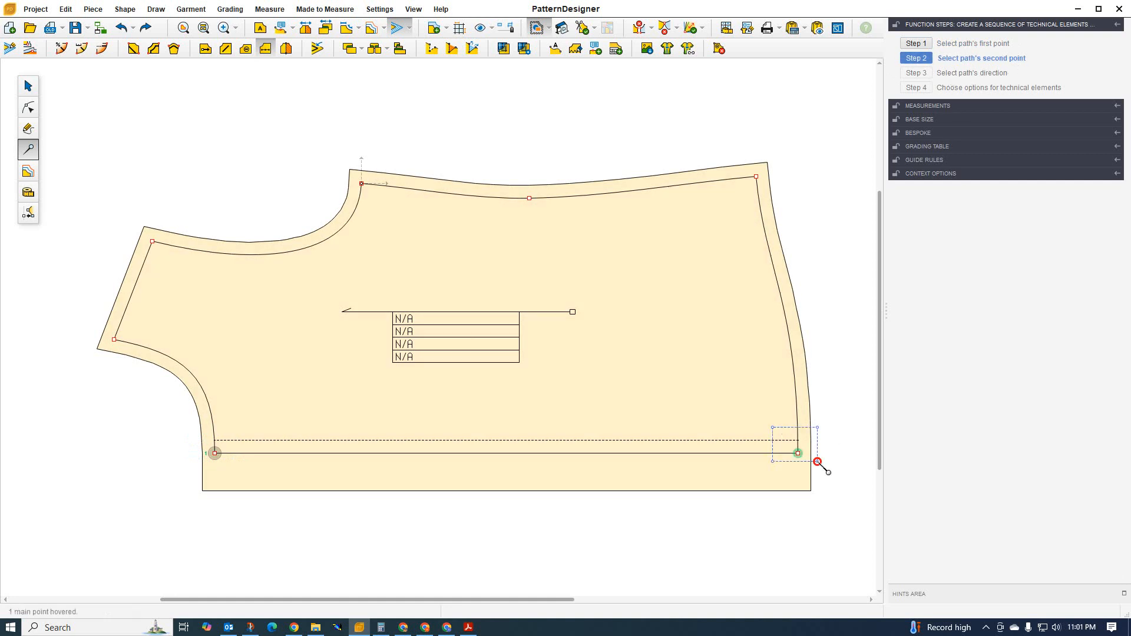
{"action": "left_click", "coordinate": [798, 454]}
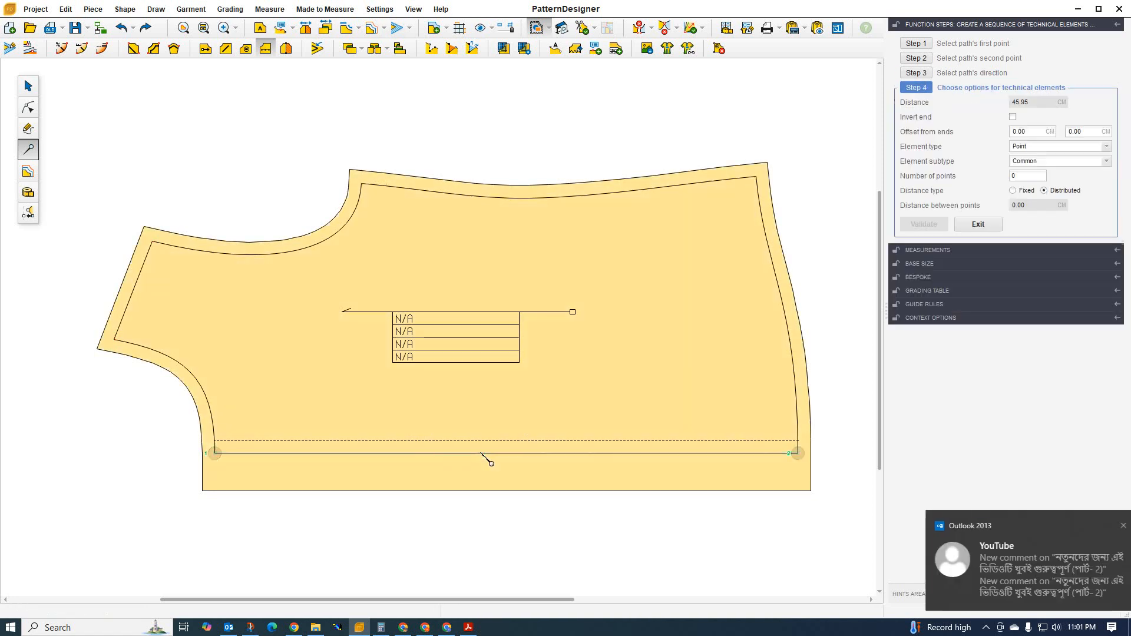
{"action": "left_click", "coordinate": [481, 453]}
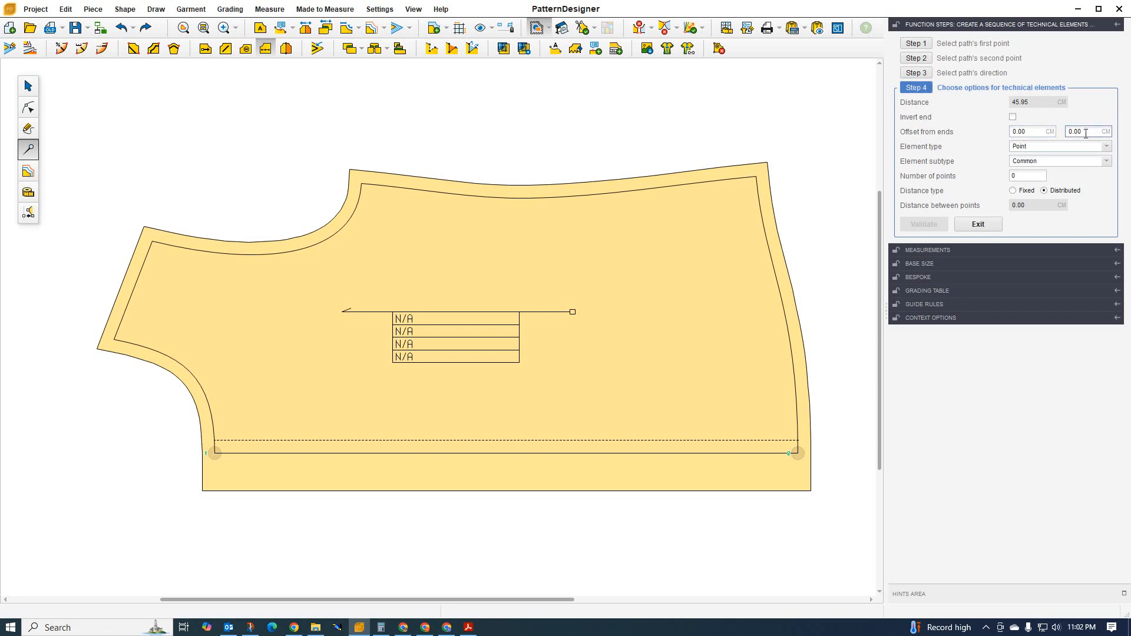
{"action": "left_click", "coordinate": [1027, 175]}
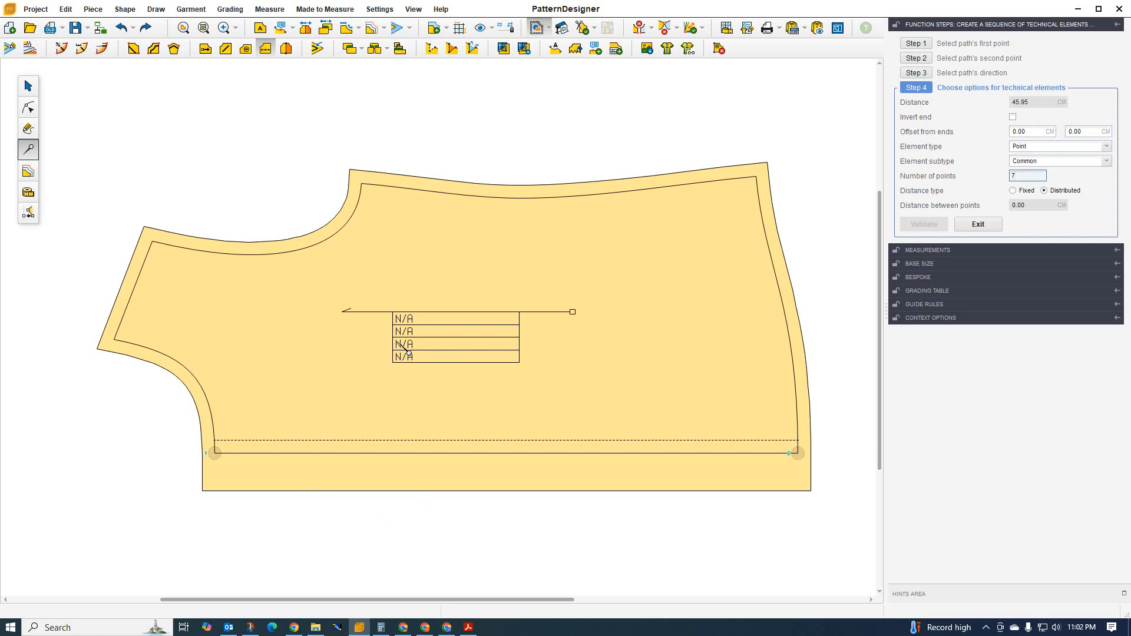
{"action": "key", "text": "Return"}
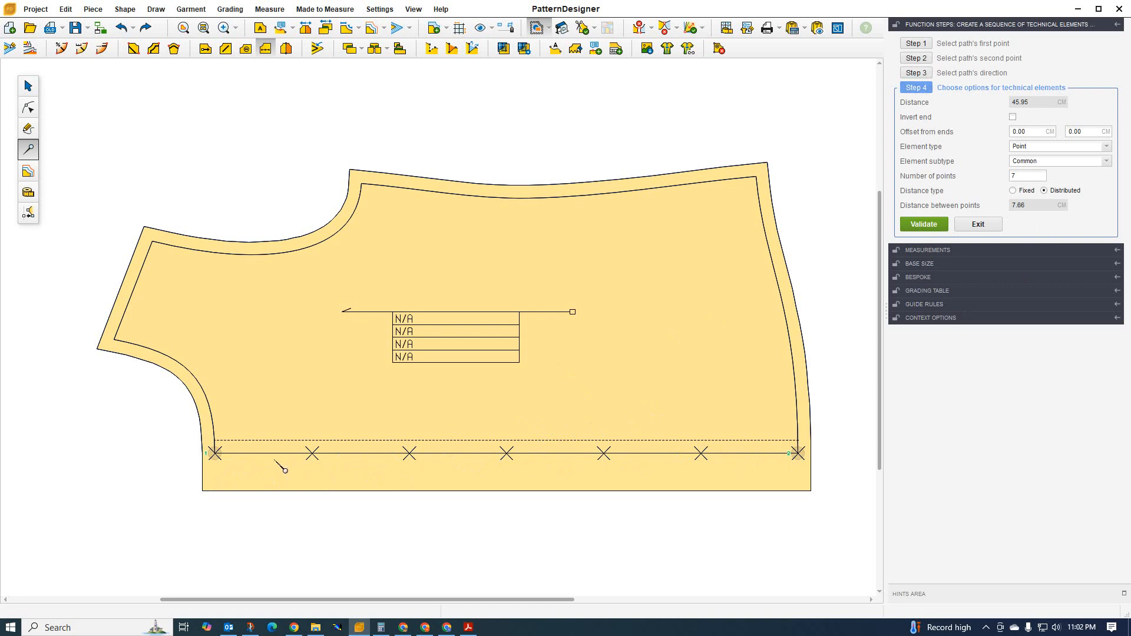
Step: Set the point sequence's offsets from the ends to 5 cm at the neckline and 7 cm at the hem
{"action": "double_click", "coordinate": [1038, 130]}
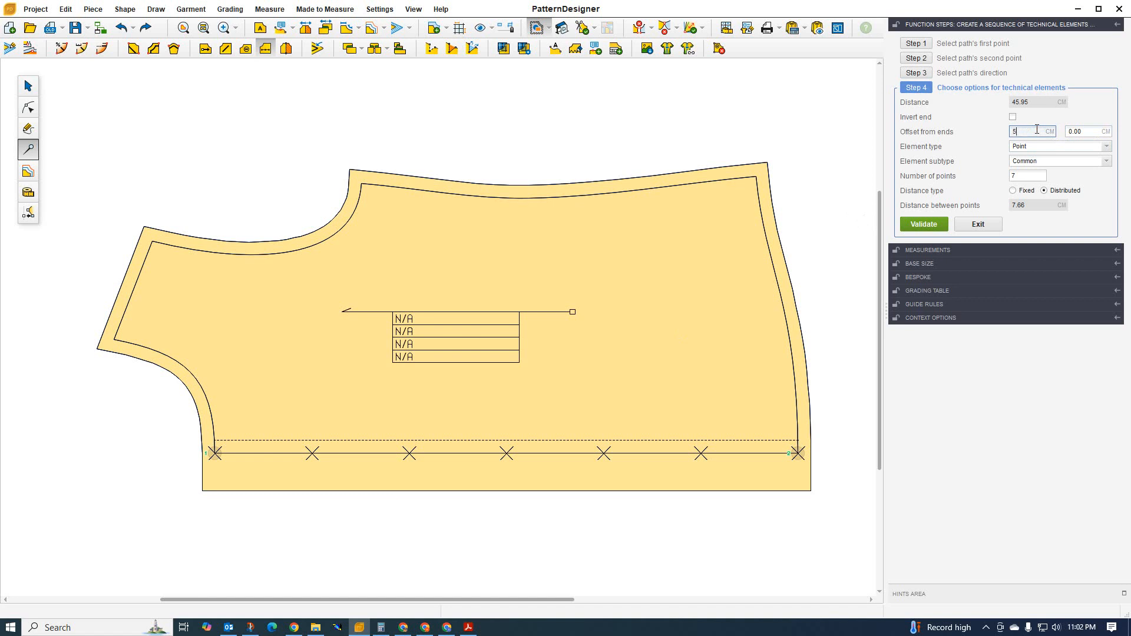
{"action": "key", "text": "Return"}
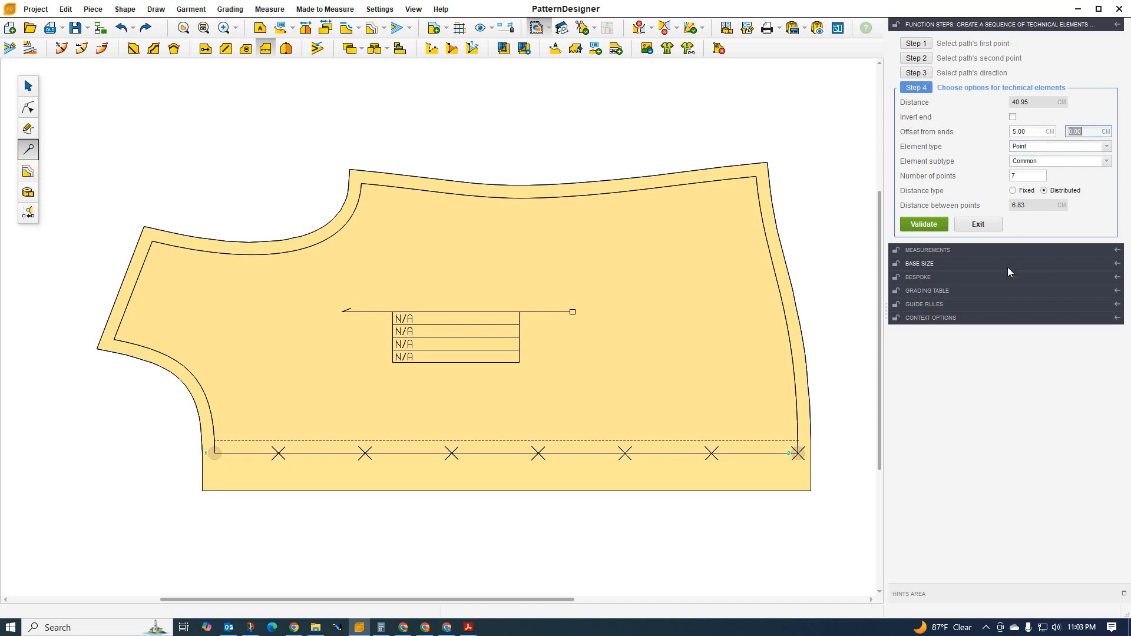
{"action": "type", "text": "7"}
{"action": "key", "text": "Return"}
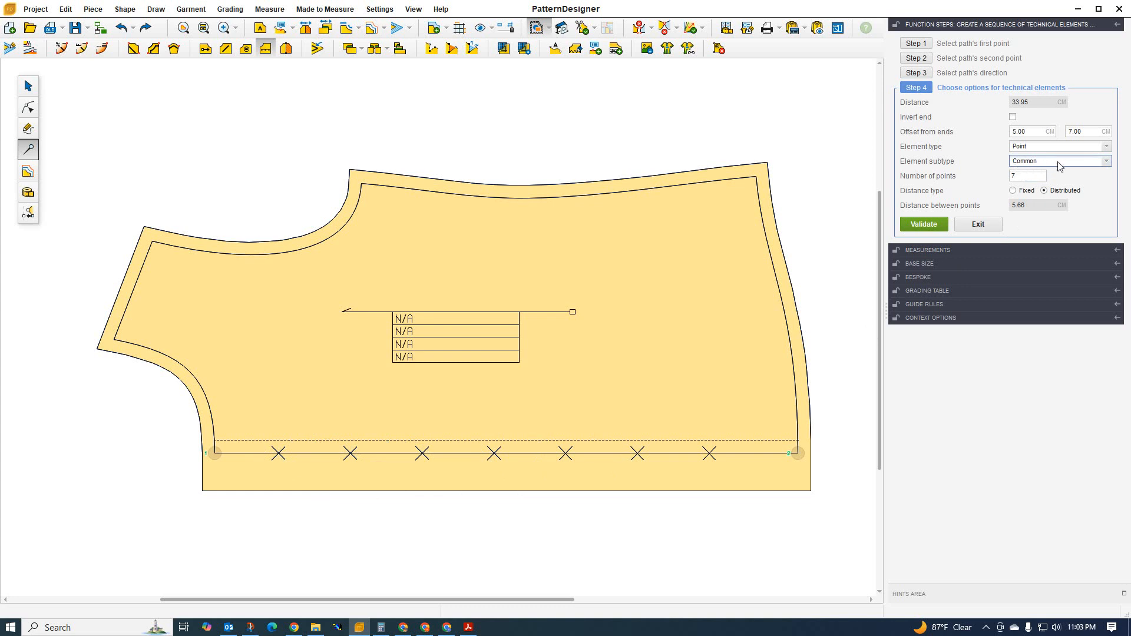
Step: Try the Button, Hook hole and Dart edge subtypes for the sequence of points
{"action": "left_click", "coordinate": [1108, 163]}
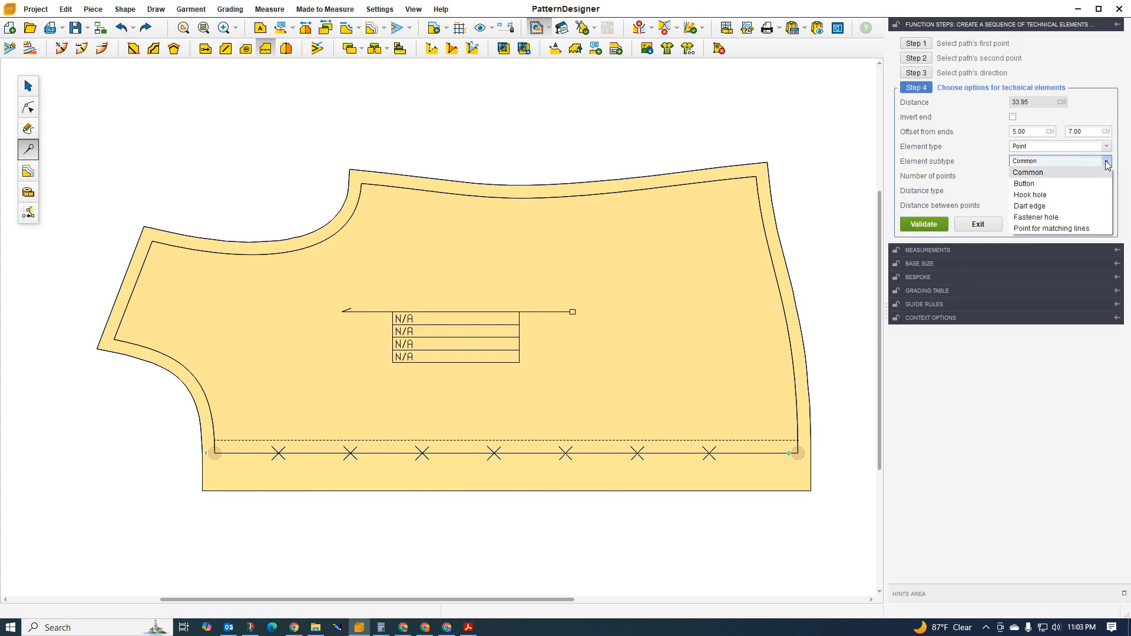
{"action": "left_click", "coordinate": [1025, 184]}
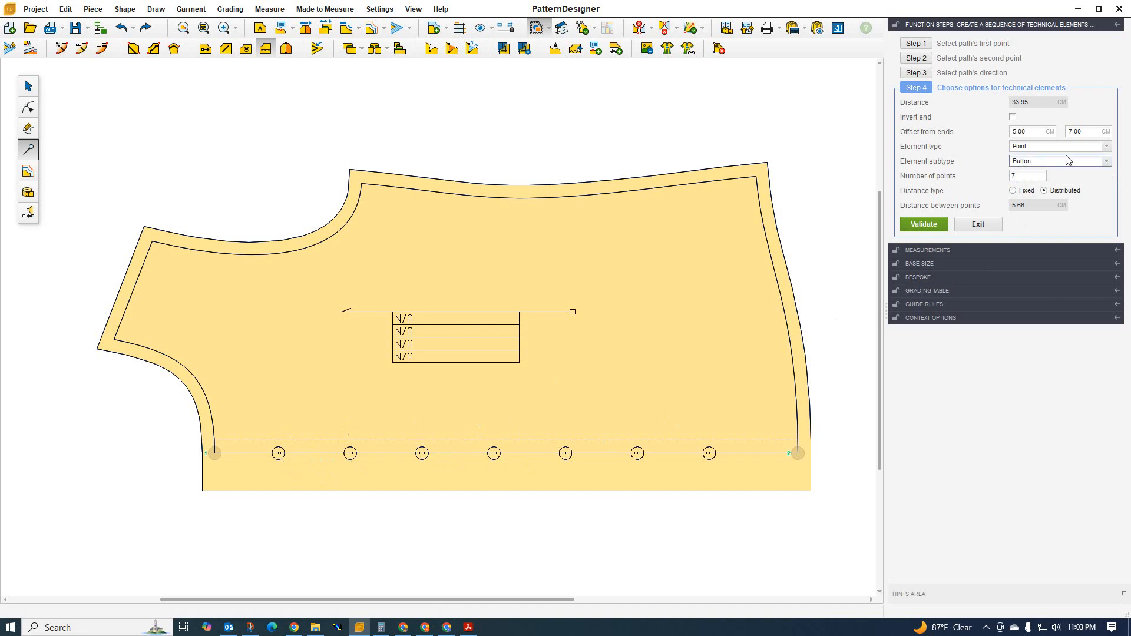
{"action": "left_click", "coordinate": [1105, 162]}
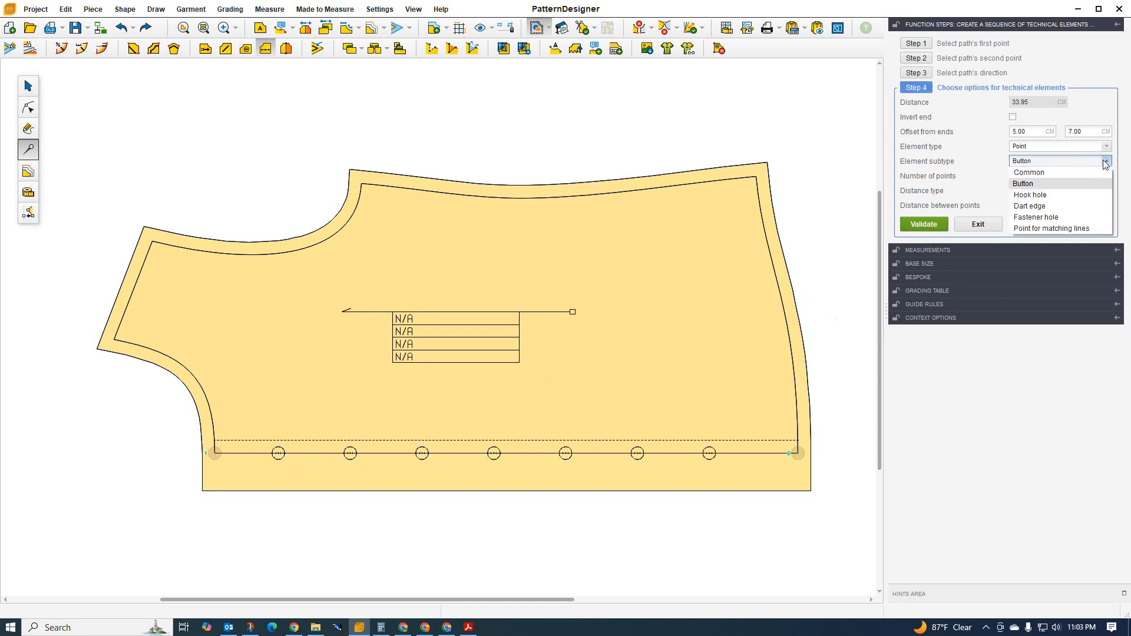
{"action": "left_click", "coordinate": [1029, 195]}
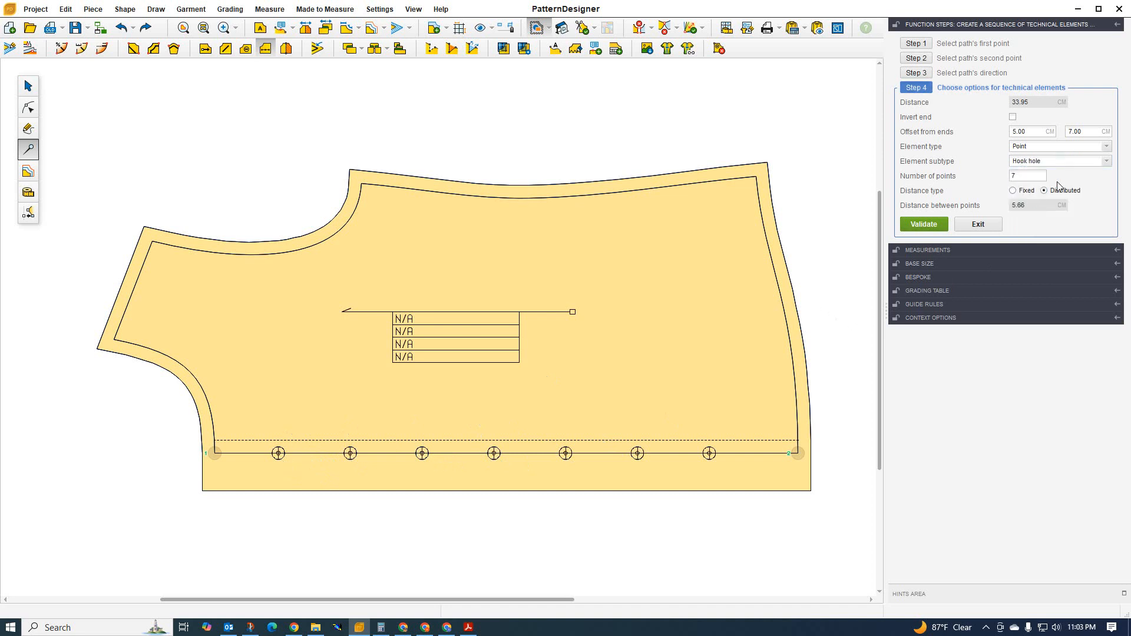
{"action": "left_click", "coordinate": [1085, 161]}
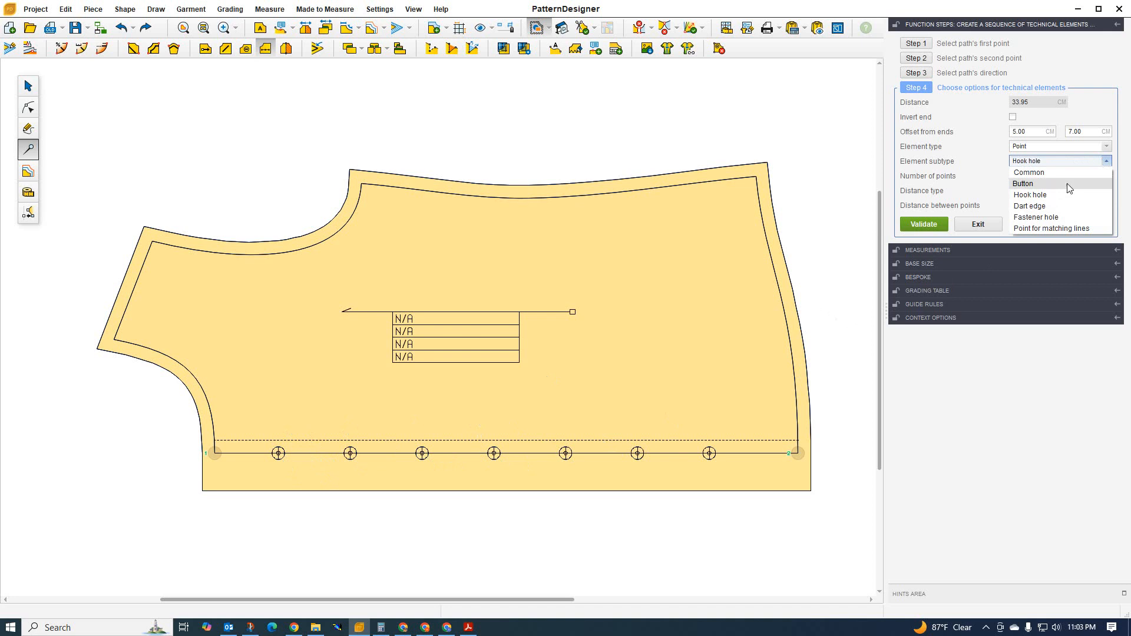
{"action": "left_click", "coordinate": [1031, 206]}
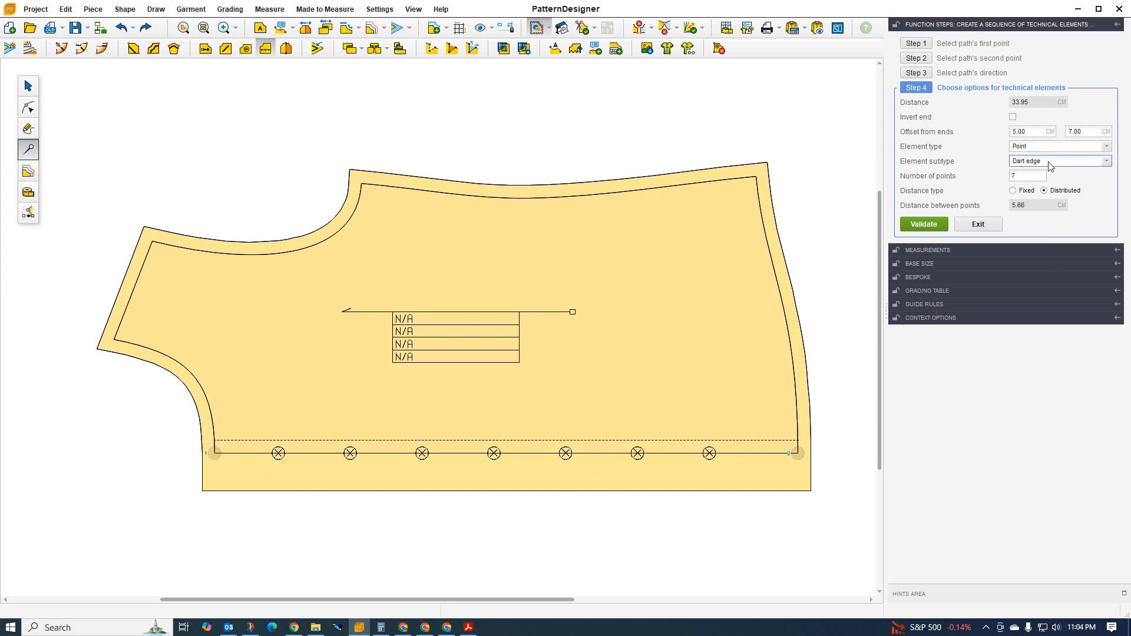
Step: Set the points' element subtype to Fastener hole and validate the sequence
{"action": "left_click", "coordinate": [1106, 162]}
{"action": "left_click", "coordinate": [1031, 218]}
{"action": "left_click", "coordinate": [1105, 162]}
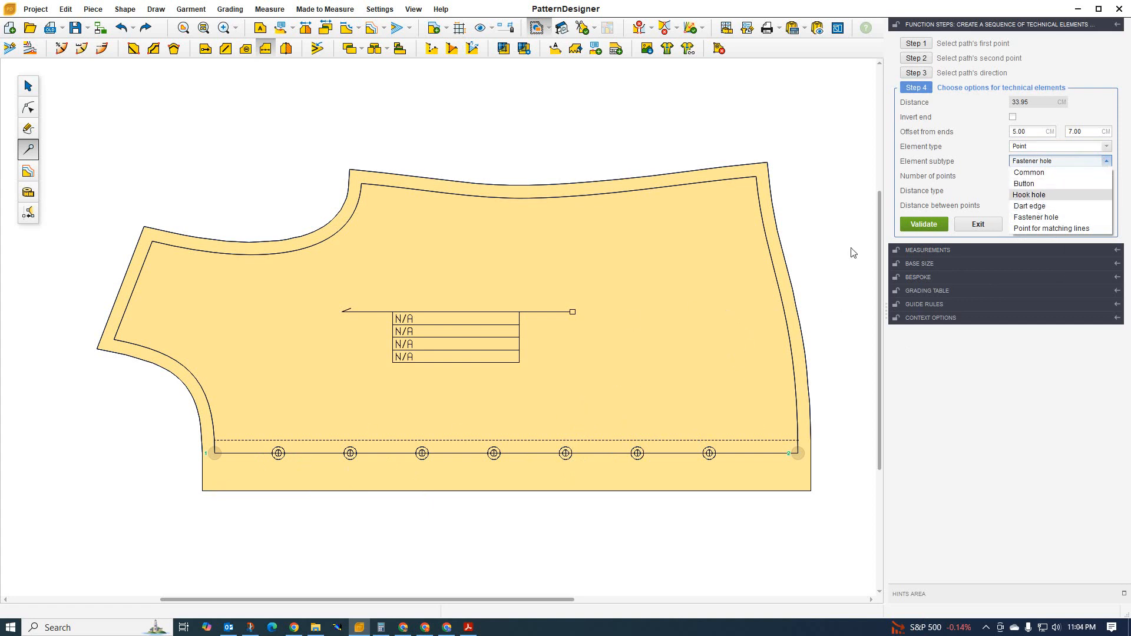
{"action": "left_click", "coordinate": [917, 228]}
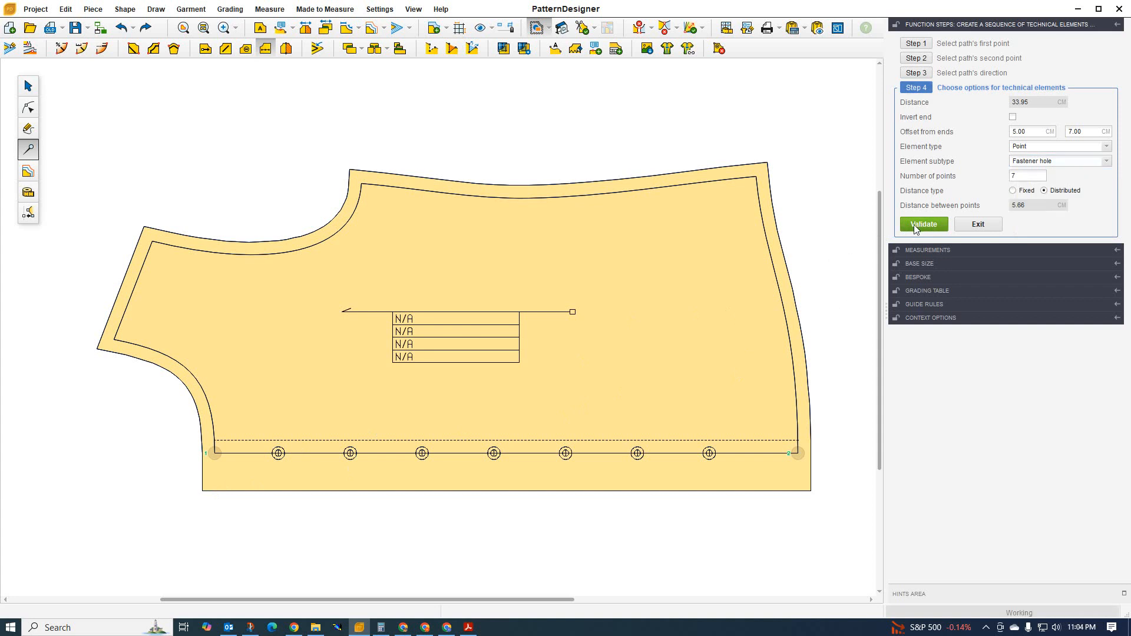
Step: Reposition the front piece with its fastener holes in the workspace
{"action": "left_click", "coordinate": [29, 86]}
{"action": "left_click", "coordinate": [321, 385]}
{"action": "left_click_drag", "start_coordinate": [321, 384], "coordinate": [347, 289]}
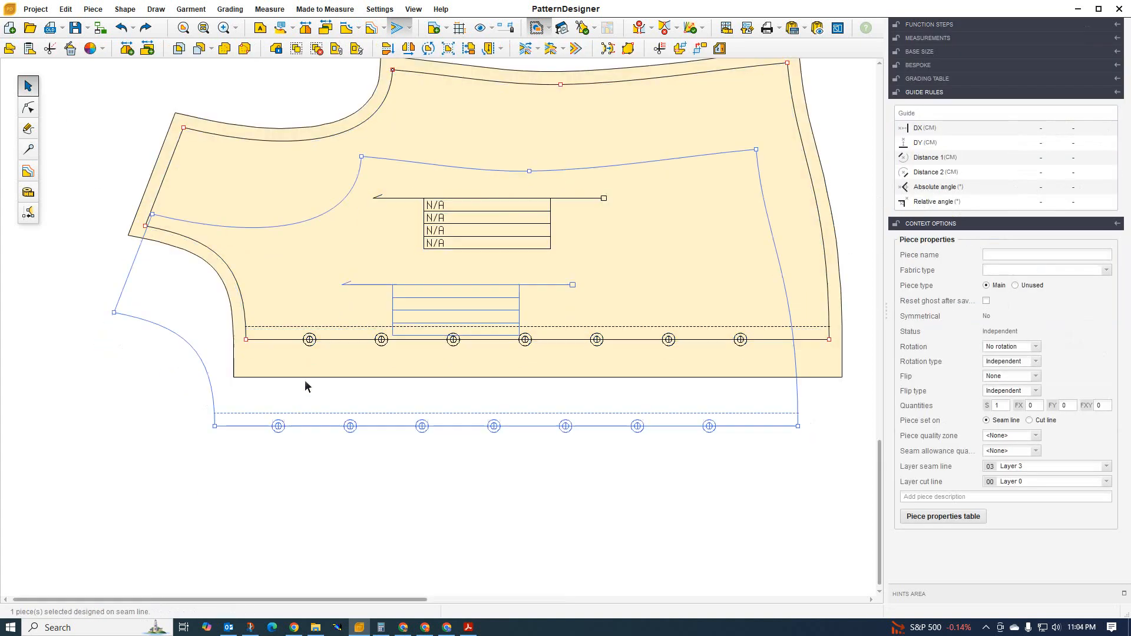
{"action": "left_click_drag", "start_coordinate": [305, 382], "coordinate": [305, 383]}
{"action": "left_click_drag", "start_coordinate": [339, 350], "coordinate": [366, 353]}
{"action": "scroll", "coordinate": [575, 383], "scroll_direction": "up", "scroll_amount": 1}
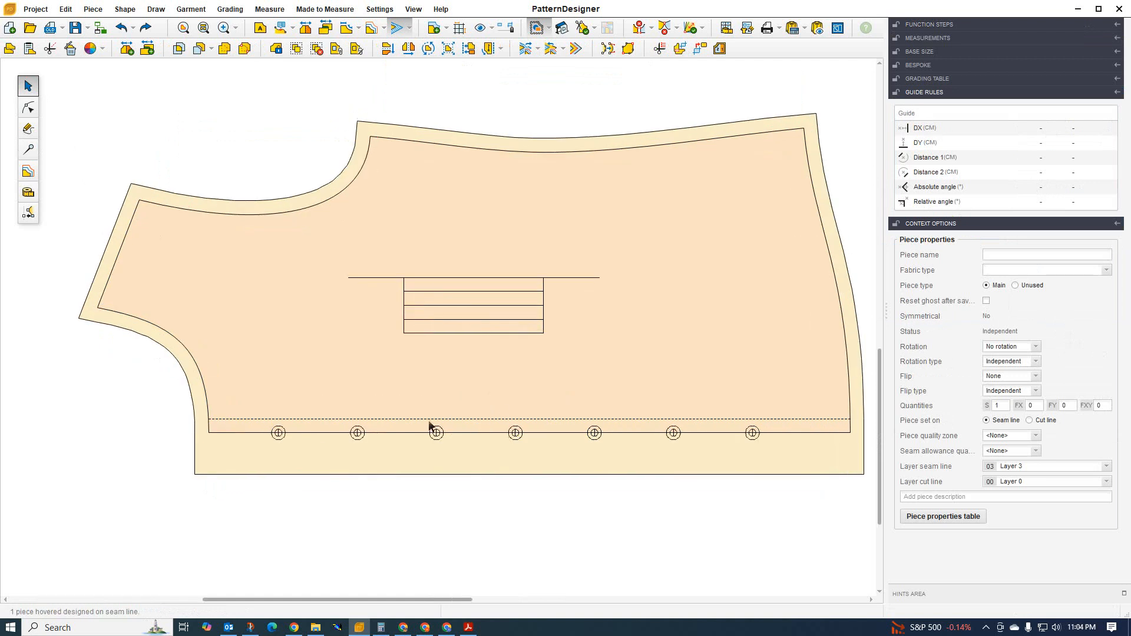
{"action": "left_click_drag", "start_coordinate": [467, 390], "coordinate": [413, 394]}
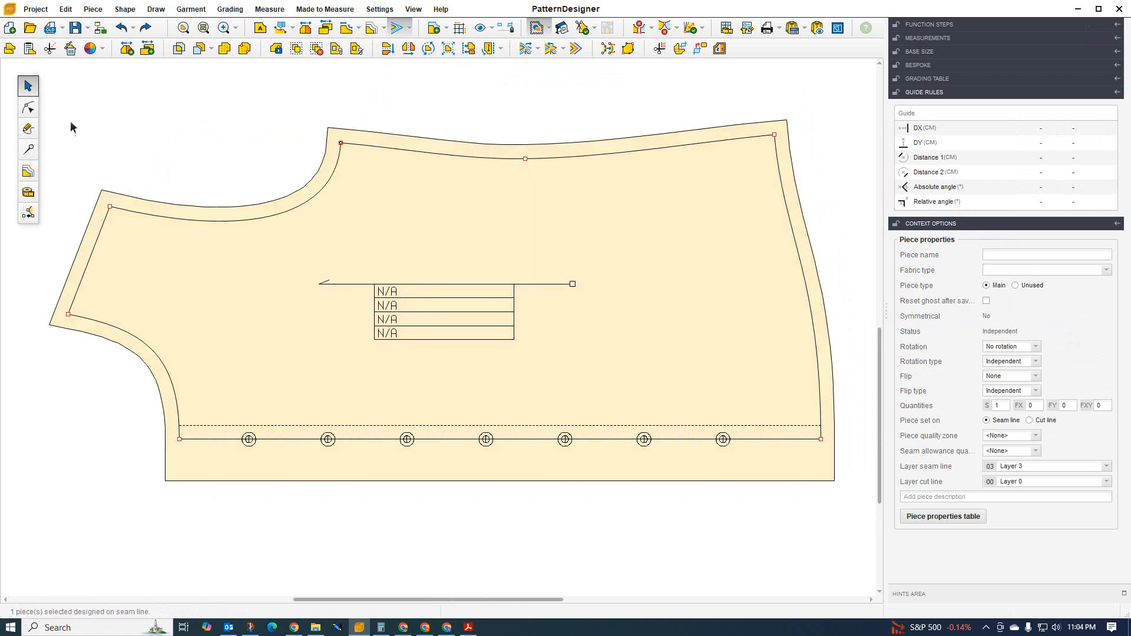
{"action": "left_click", "coordinate": [29, 149]}
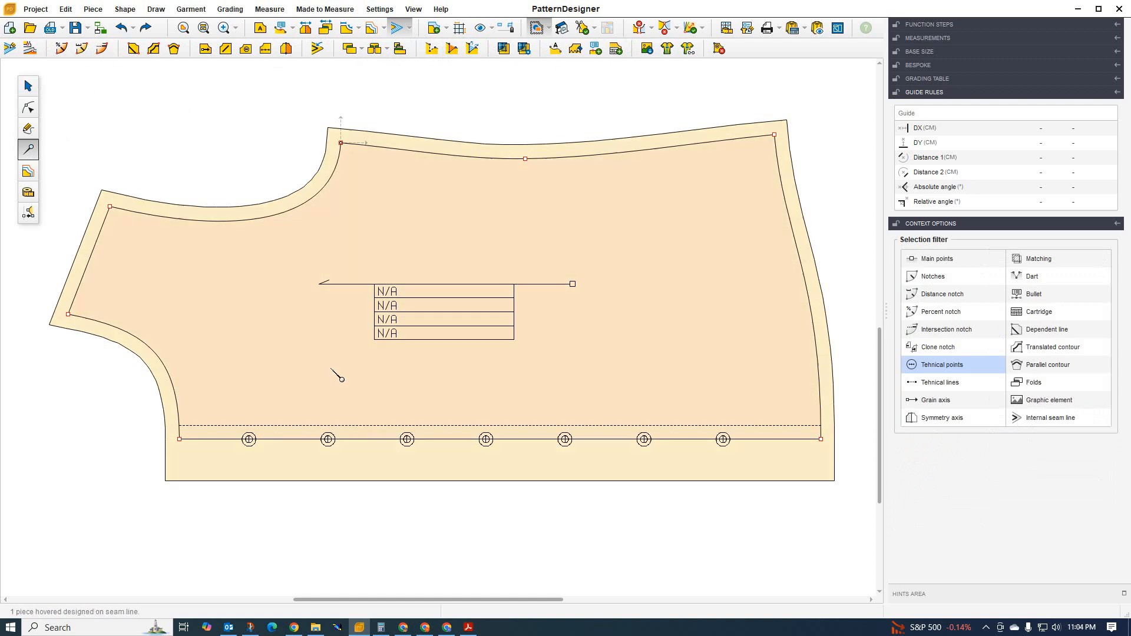
{"action": "left_click", "coordinate": [225, 415]}
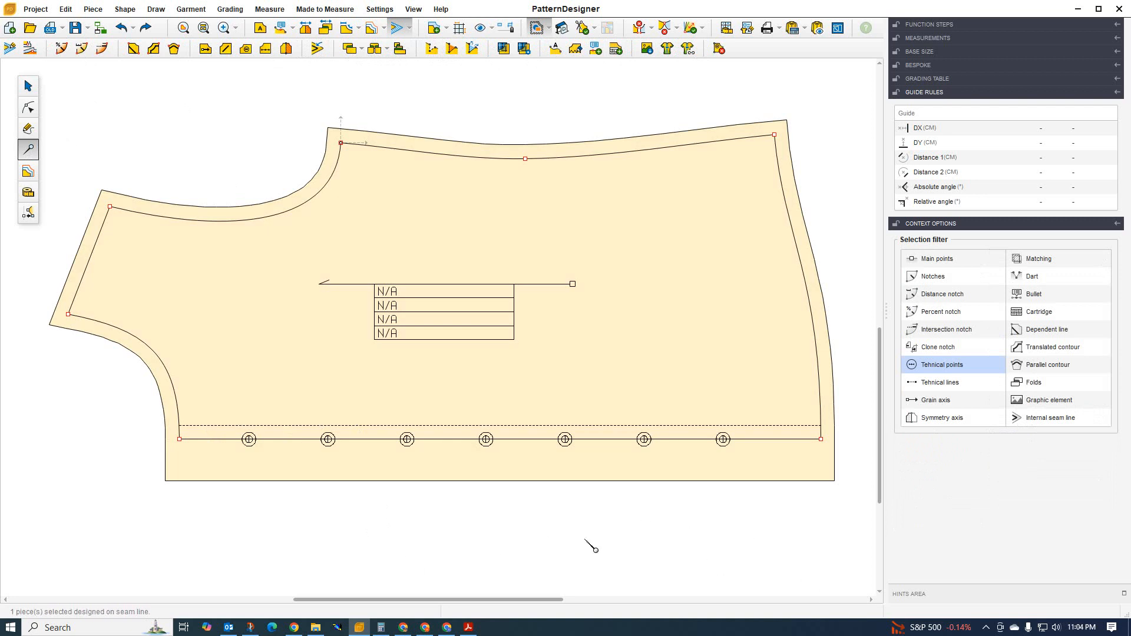
{"action": "left_click", "coordinate": [985, 628]}
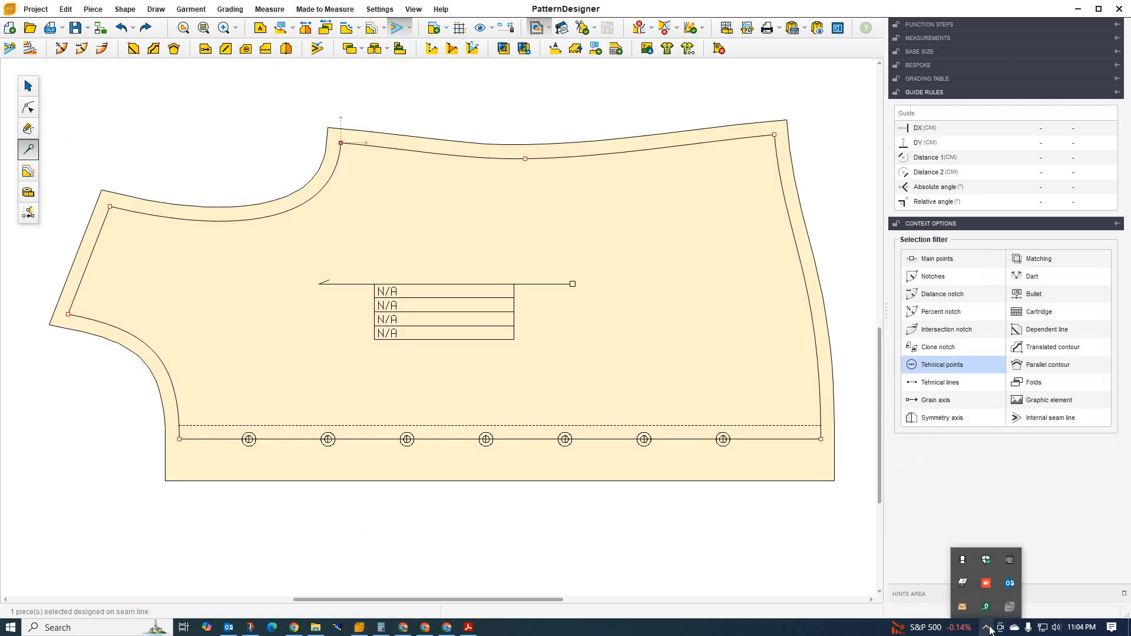